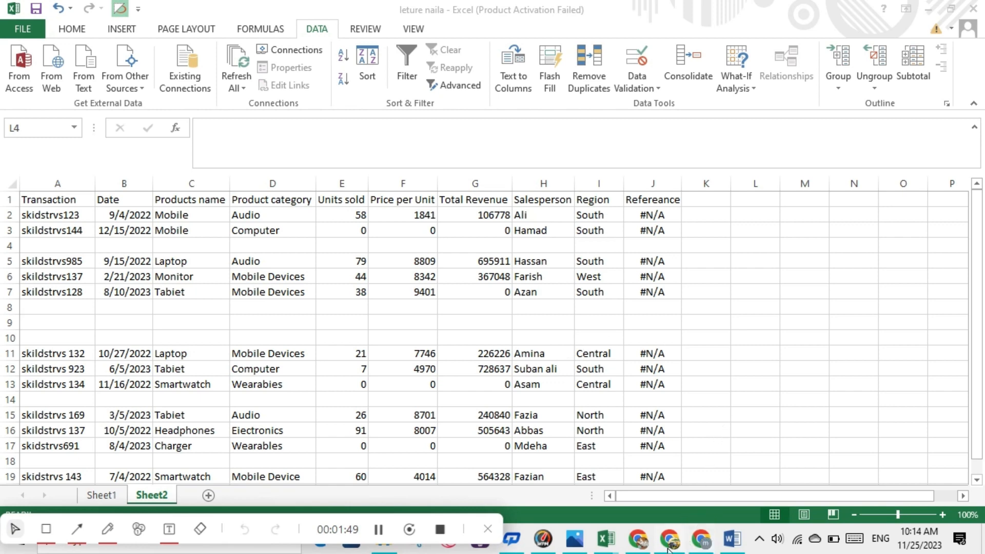
Switch to the MAGIC PROMPT document in Word and correct the start of the data range to A1.
{"action": "left_click", "coordinate": [733, 543]}
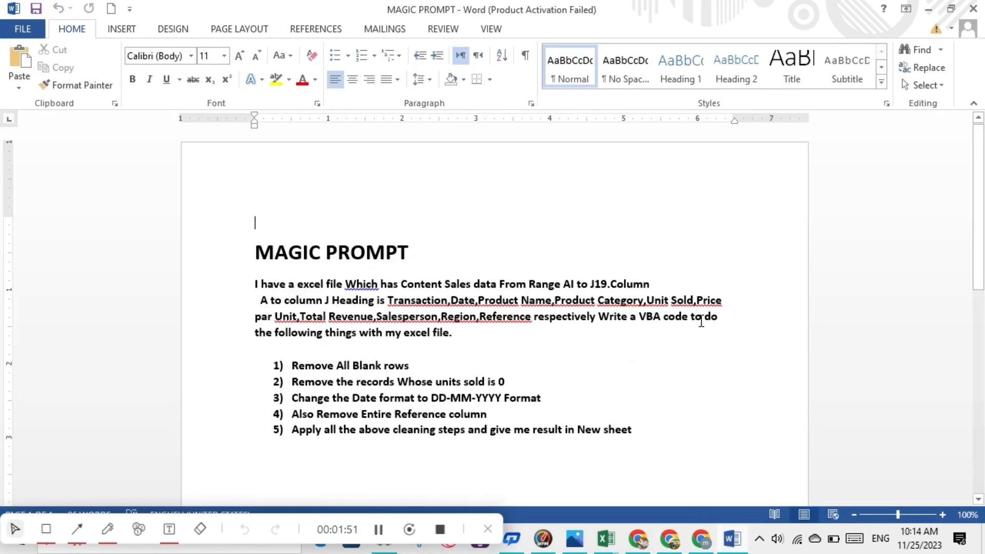
{"action": "left_click", "coordinate": [613, 365]}
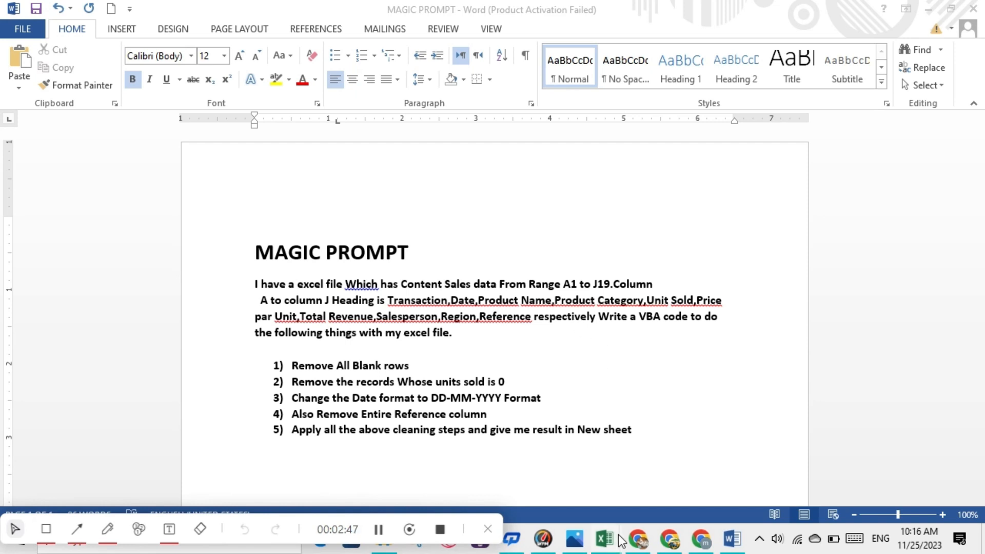
Compare the prompt's data range, column headings and cleaning tasks with the sales data on Sheet2 of the Excel workbook.
{"action": "mouse_move", "coordinate": [606, 545]}
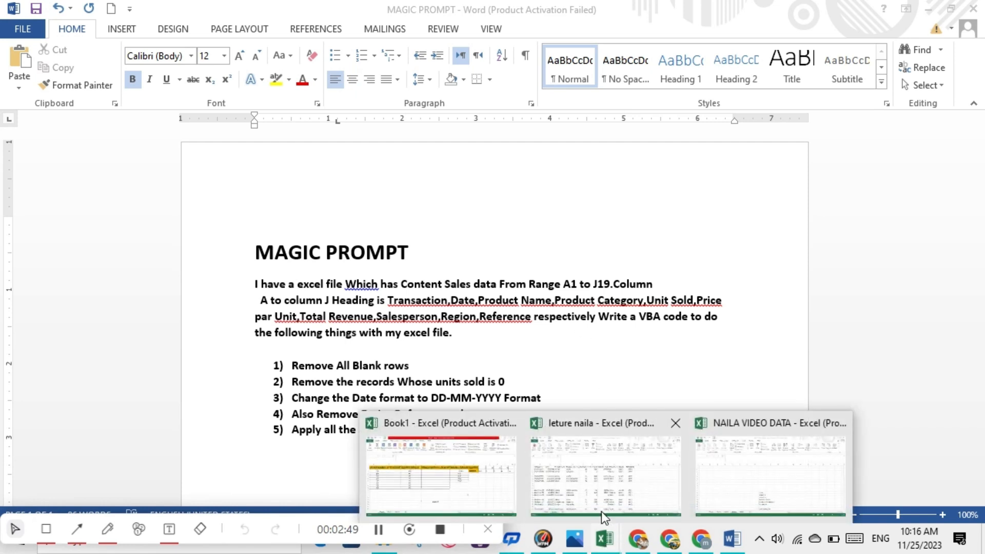
{"action": "left_click", "coordinate": [601, 512]}
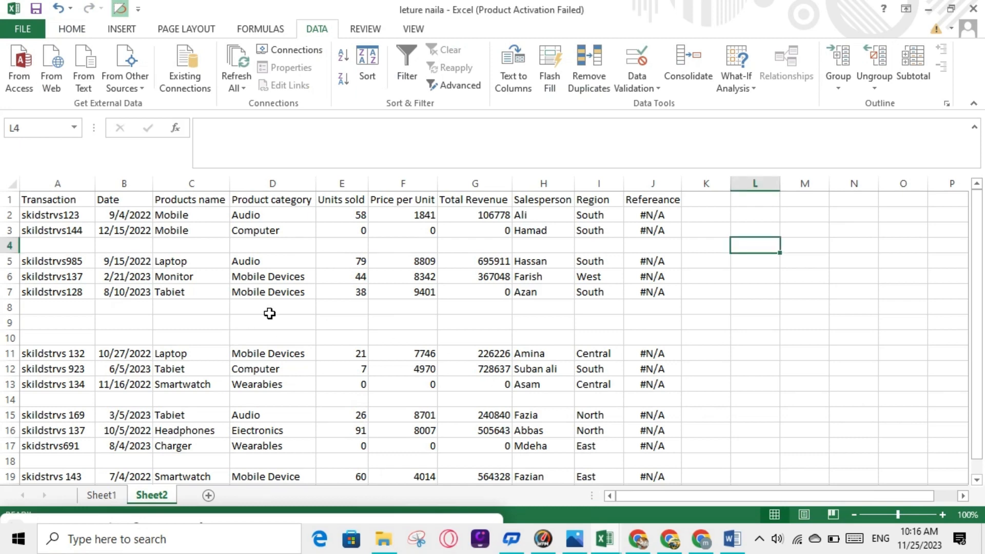
{"action": "left_click", "coordinate": [732, 539]}
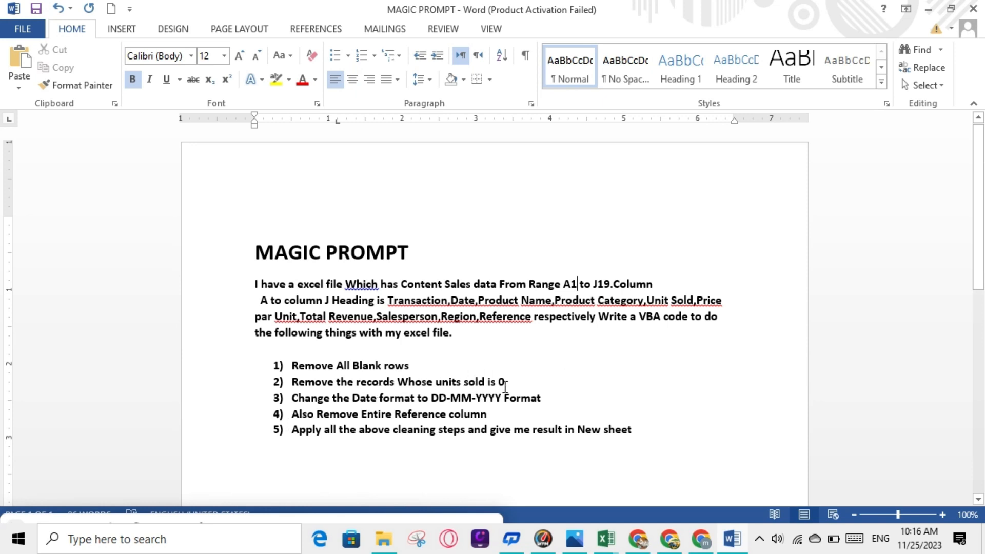
{"action": "left_click", "coordinate": [606, 538]}
{"action": "left_click", "coordinate": [617, 480]}
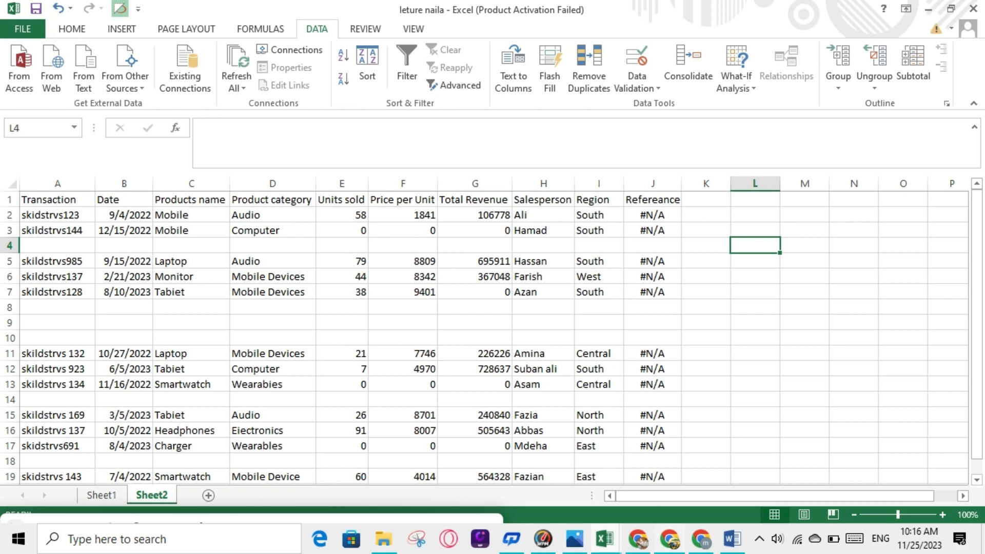
{"action": "left_click", "coordinate": [733, 538]}
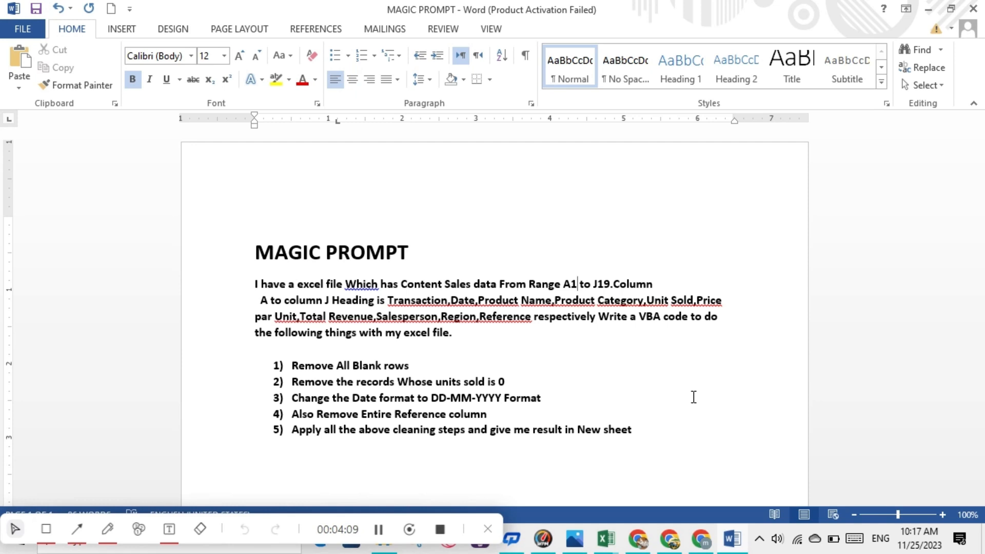
Bring up ChatGPT in Chrome and check which GPT model versions are available.
{"action": "left_click", "coordinate": [378, 534]}
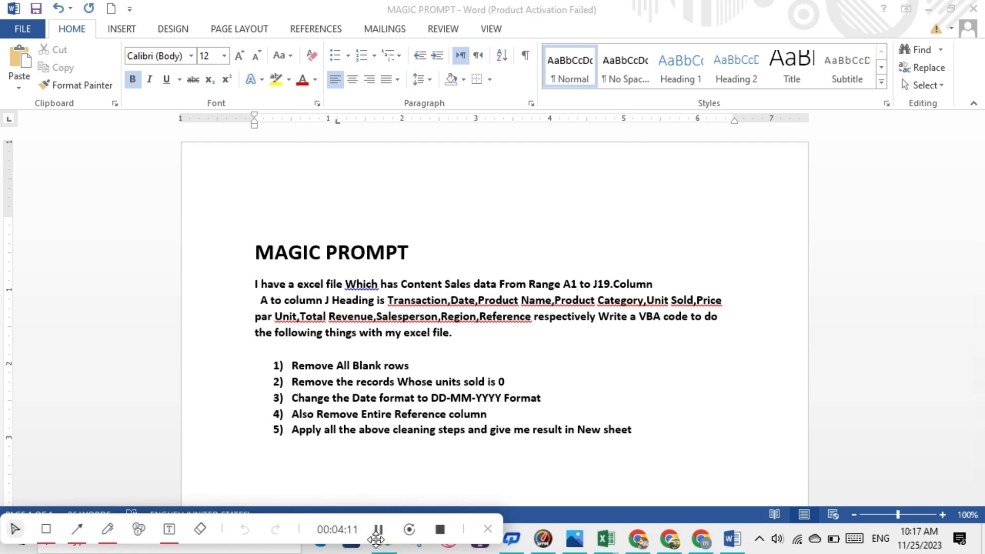
{"action": "left_click", "coordinate": [379, 530]}
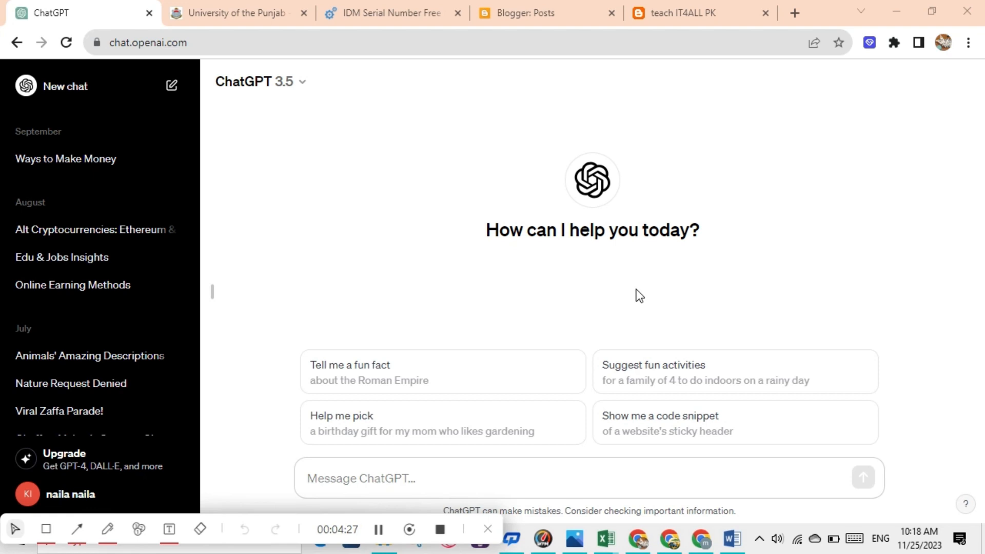
{"action": "left_click", "coordinate": [305, 86]}
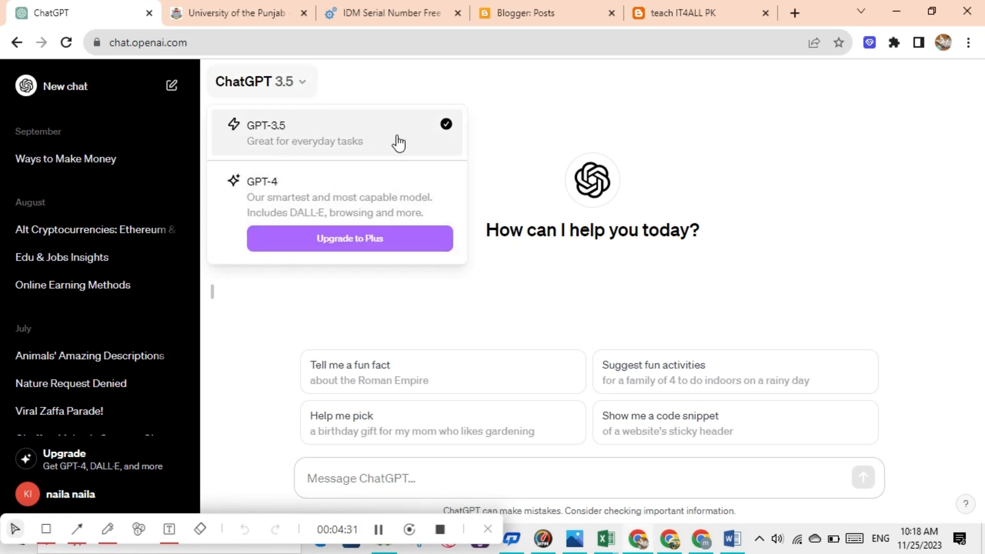
{"action": "left_click", "coordinate": [536, 126]}
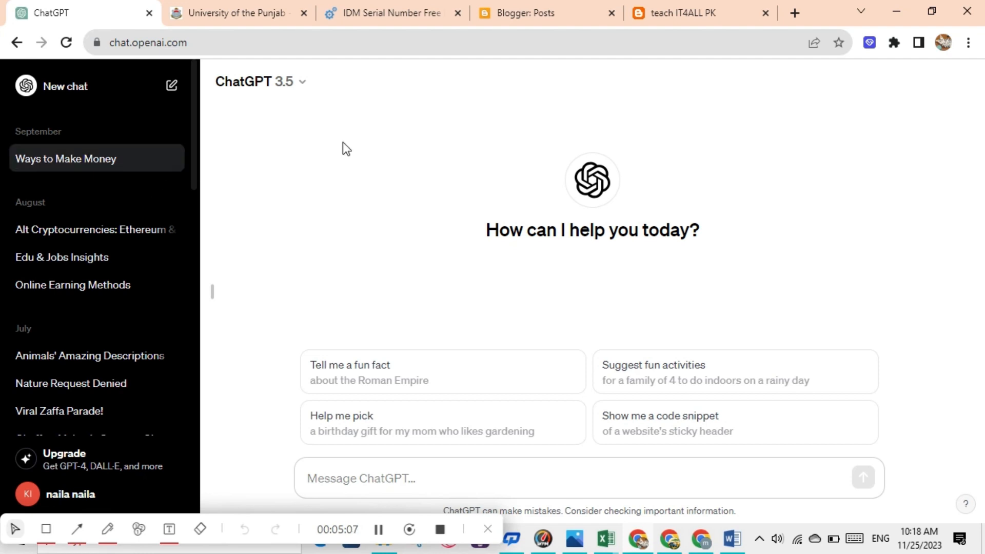
Copy the whole prompt below the MAGIC PROMPT heading in Word, including the five numbered cleaning tasks.
{"action": "left_click", "coordinate": [733, 538]}
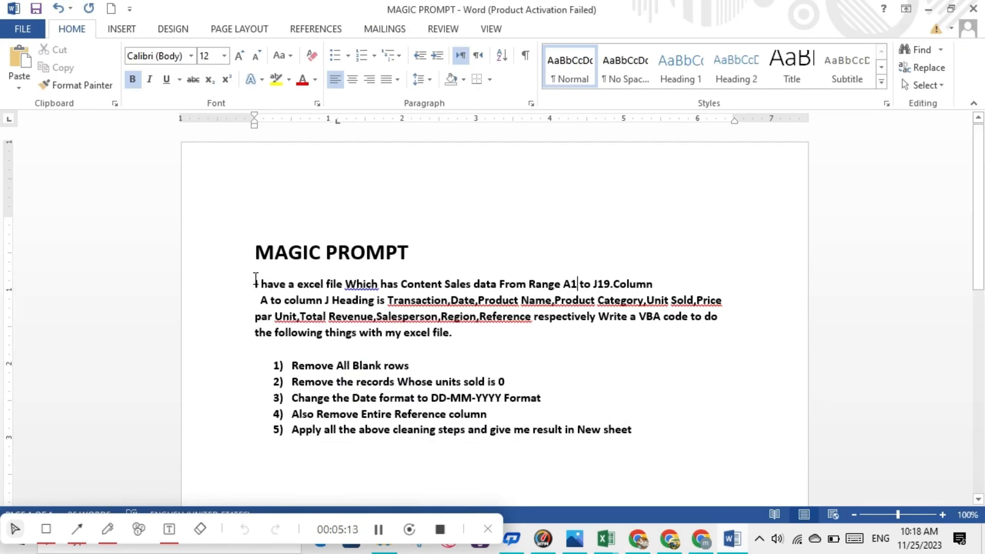
{"action": "left_click_drag", "start_coordinate": [256, 282], "coordinate": [637, 443]}
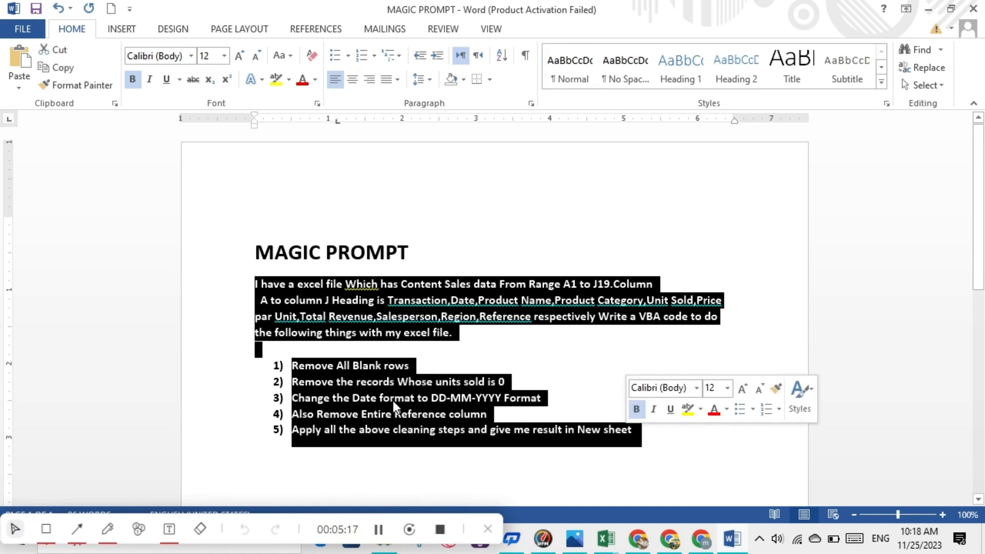
{"action": "right_click", "coordinate": [362, 402]}
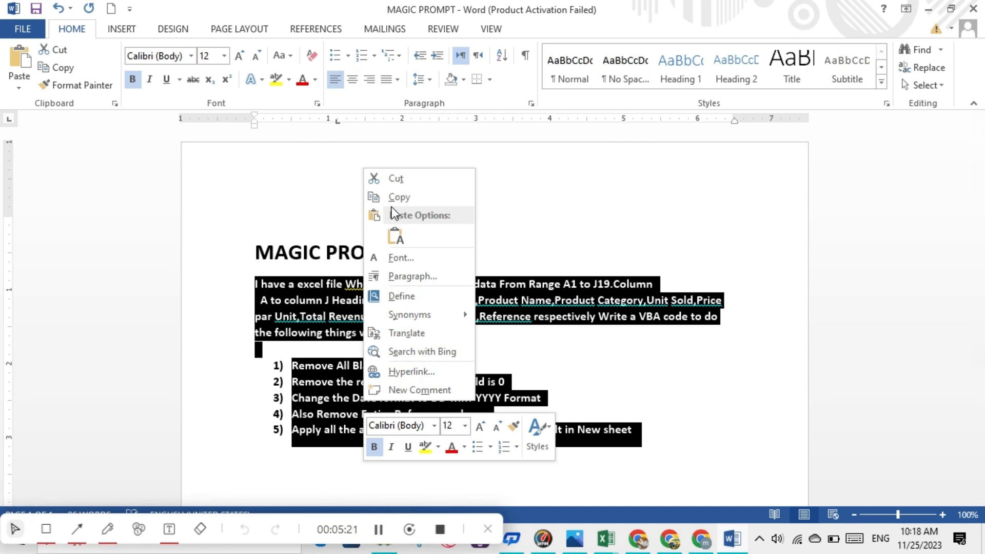
{"action": "left_click", "coordinate": [393, 199]}
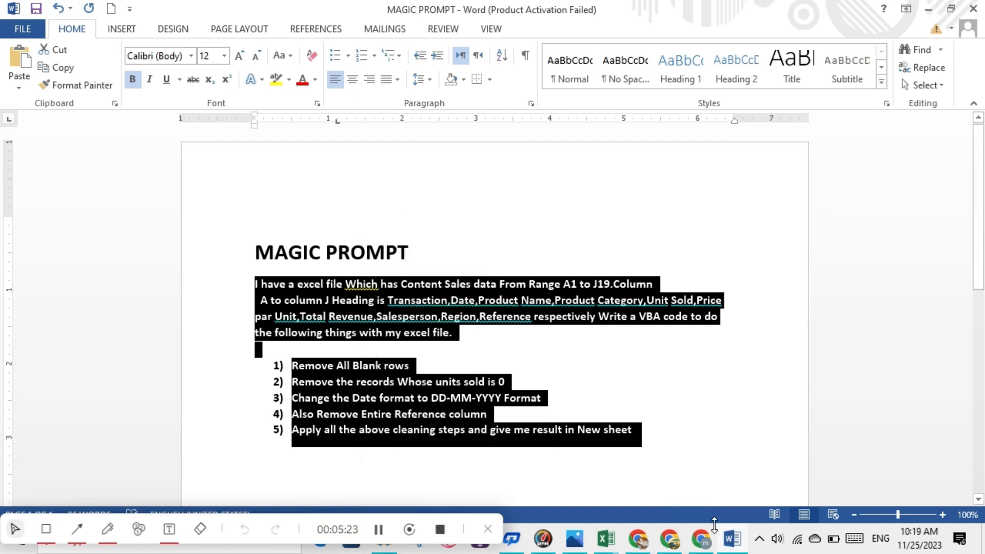
Paste the copied prompt into a new ChatGPT conversation in Chrome and send it.
{"action": "mouse_move", "coordinate": [640, 534]}
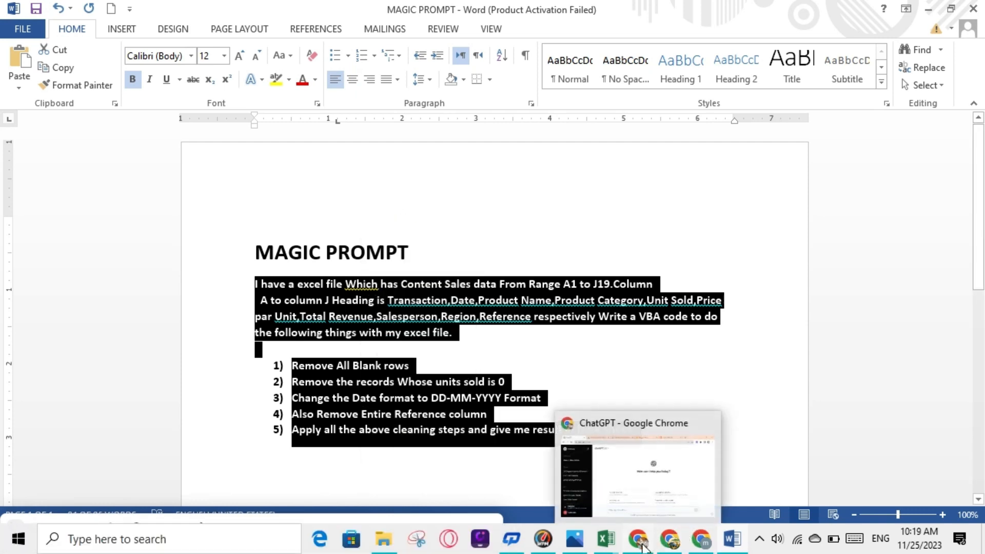
{"action": "left_click", "coordinate": [630, 479]}
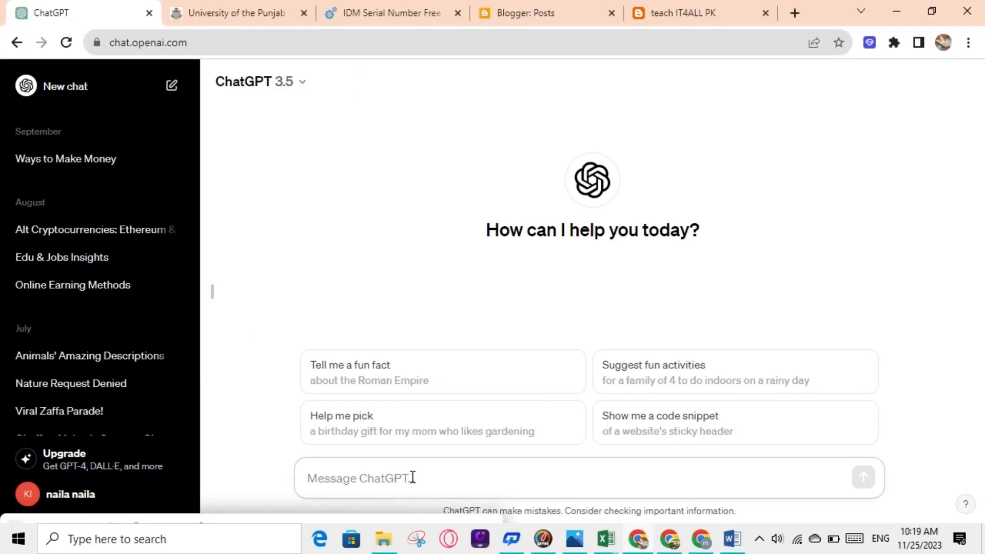
{"action": "right_click", "coordinate": [323, 476]}
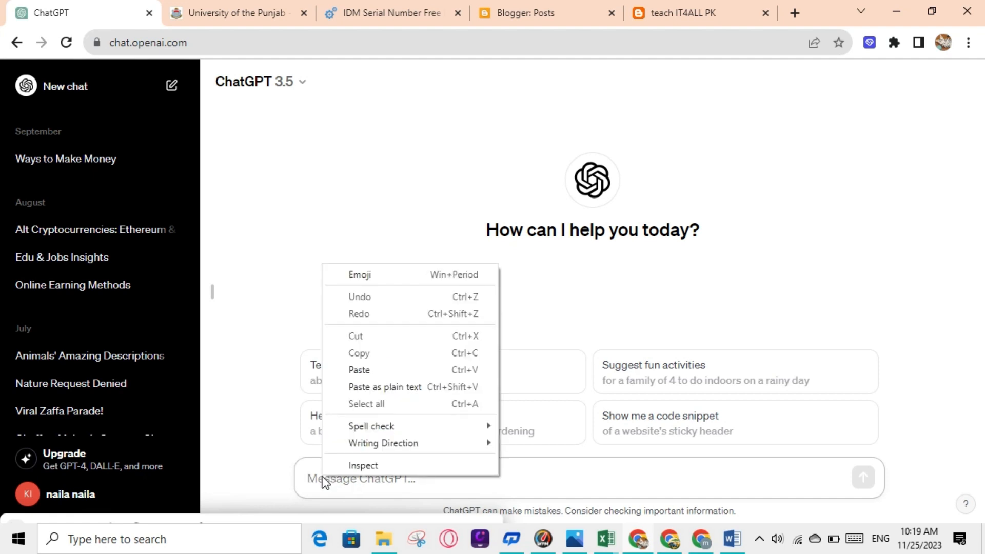
{"action": "left_click", "coordinate": [359, 370]}
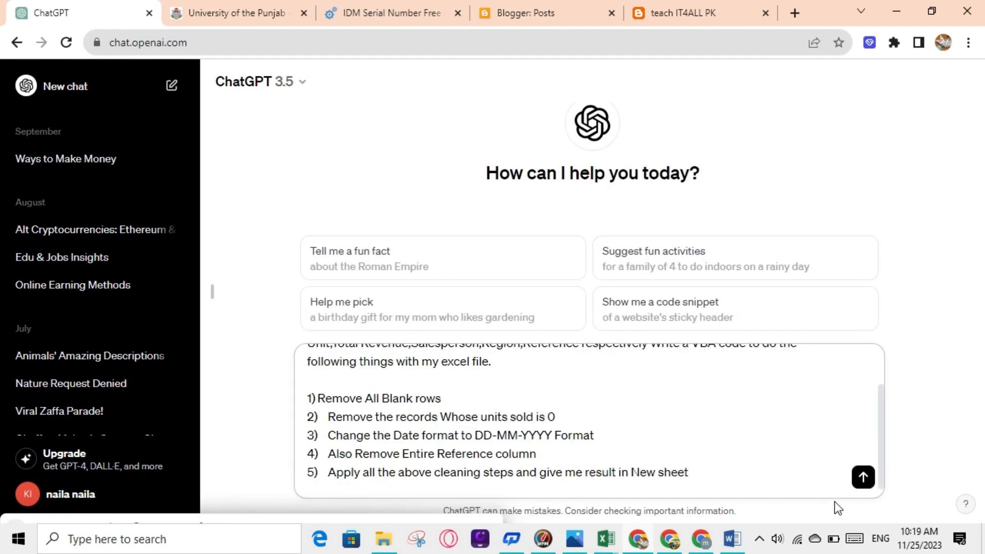
{"action": "left_click", "coordinate": [863, 478]}
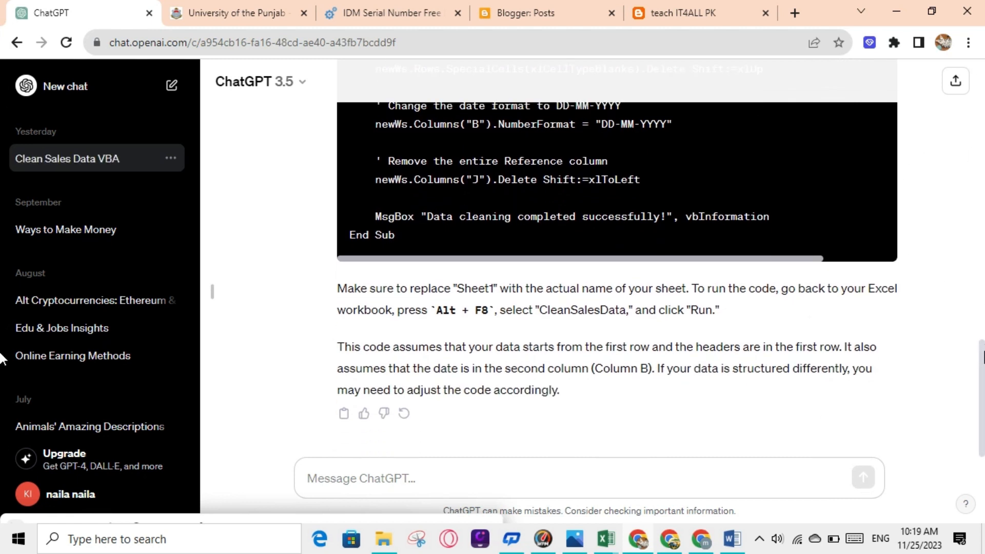
Copy the generated CleanSalesData VBA code and open the Visual Basic editor for the Excel sales data workbook.
{"action": "scroll", "coordinate": [0, 358], "scroll_direction": "up", "scroll_amount": 15}
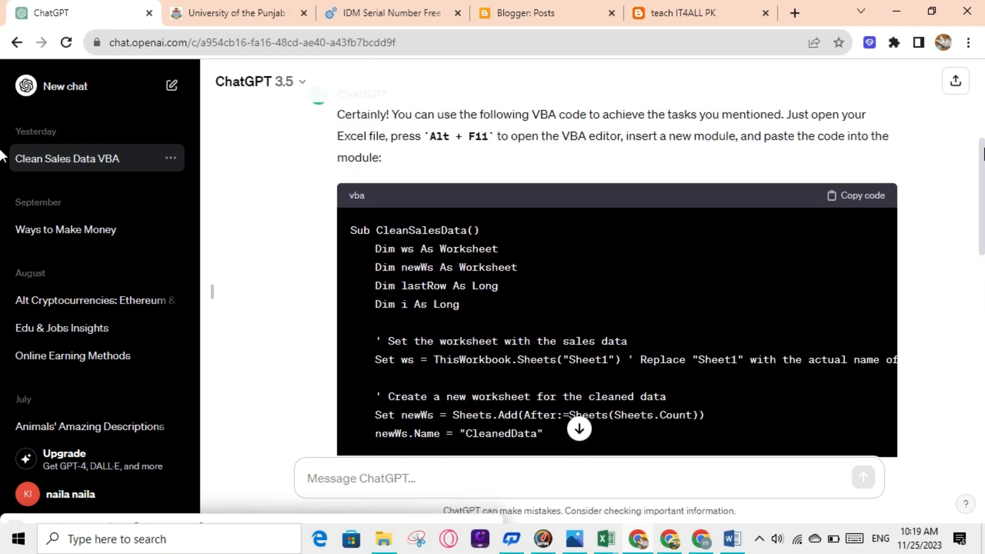
{"action": "left_click", "coordinate": [864, 205]}
{"action": "left_click", "coordinate": [606, 543]}
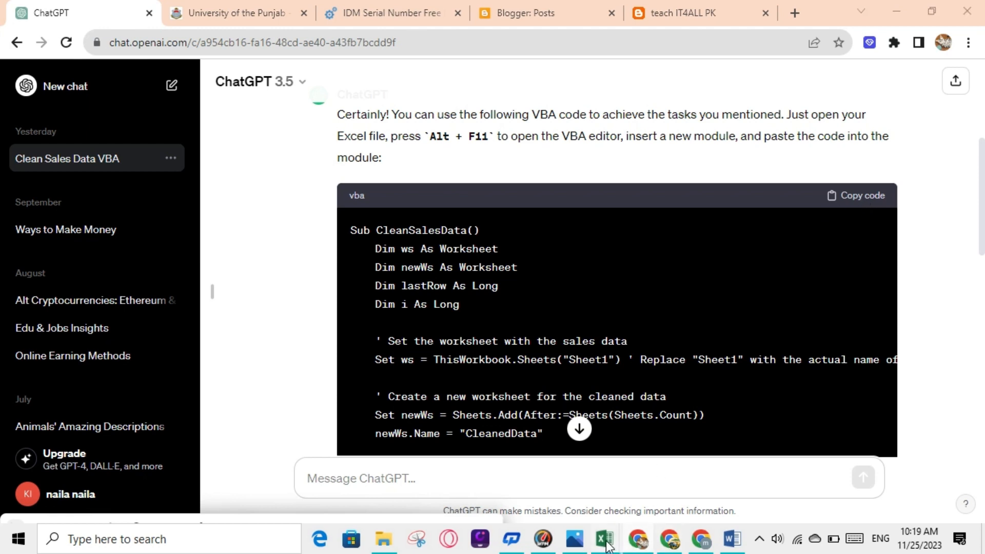
{"action": "left_click", "coordinate": [614, 494]}
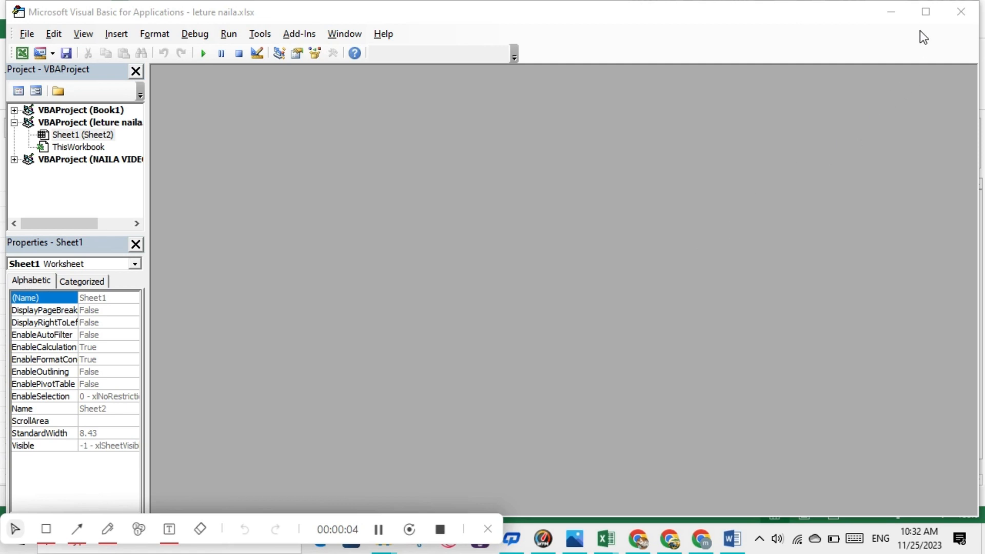
{"action": "left_click", "coordinate": [922, 16]}
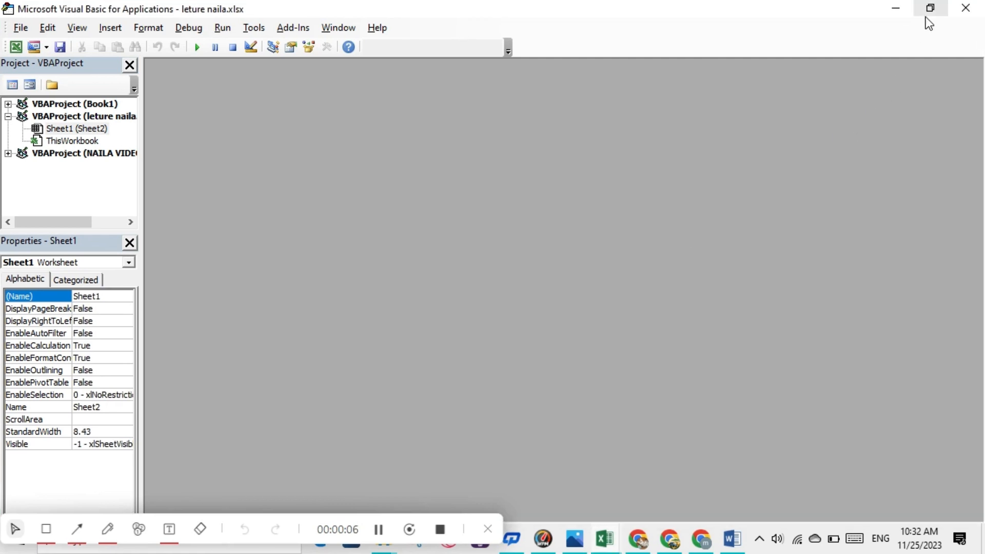
{"action": "left_click", "coordinate": [934, 17]}
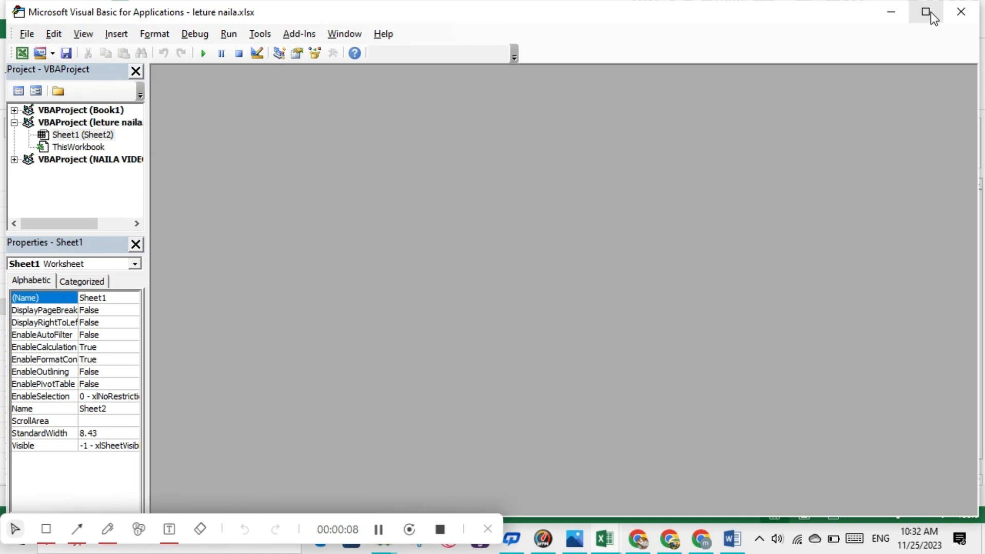
{"action": "left_click", "coordinate": [927, 13]}
{"action": "left_click", "coordinate": [931, 11]}
Insert a new code module into the sales workbook's VBA project and select it.
{"action": "left_click", "coordinate": [52, 54]}
{"action": "left_click", "coordinate": [63, 87]}
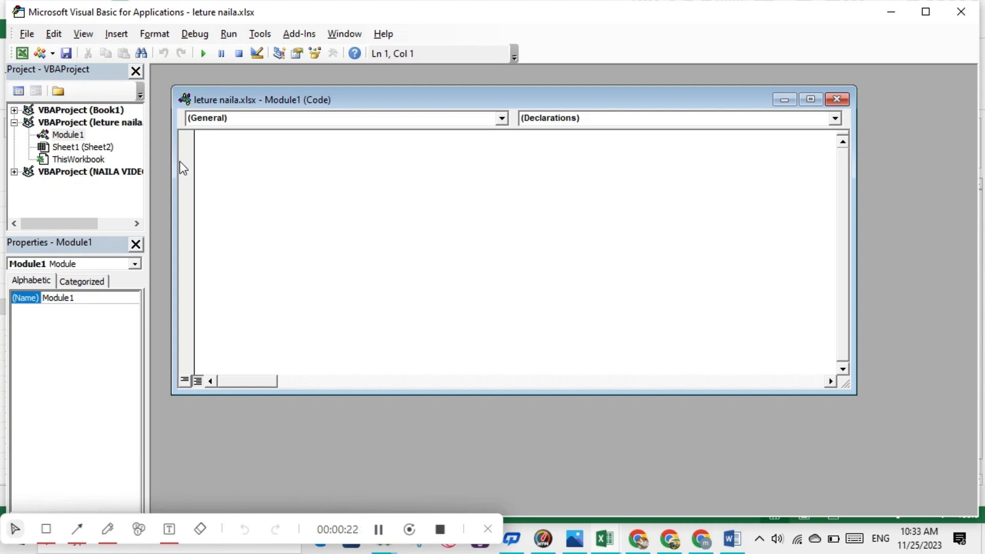
{"action": "left_click", "coordinate": [74, 136]}
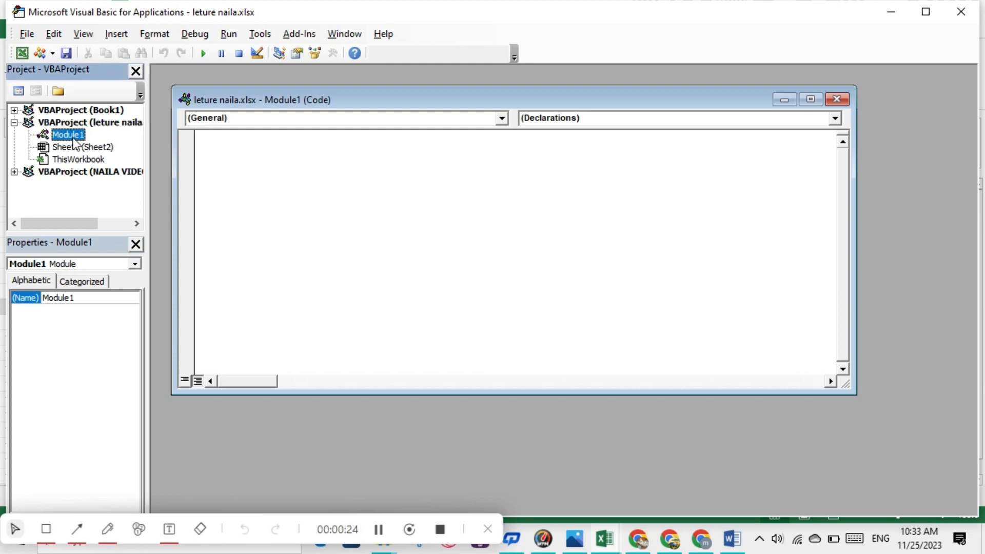
Try to paste the copied code into the empty Module1 code window.
{"action": "left_click", "coordinate": [242, 146]}
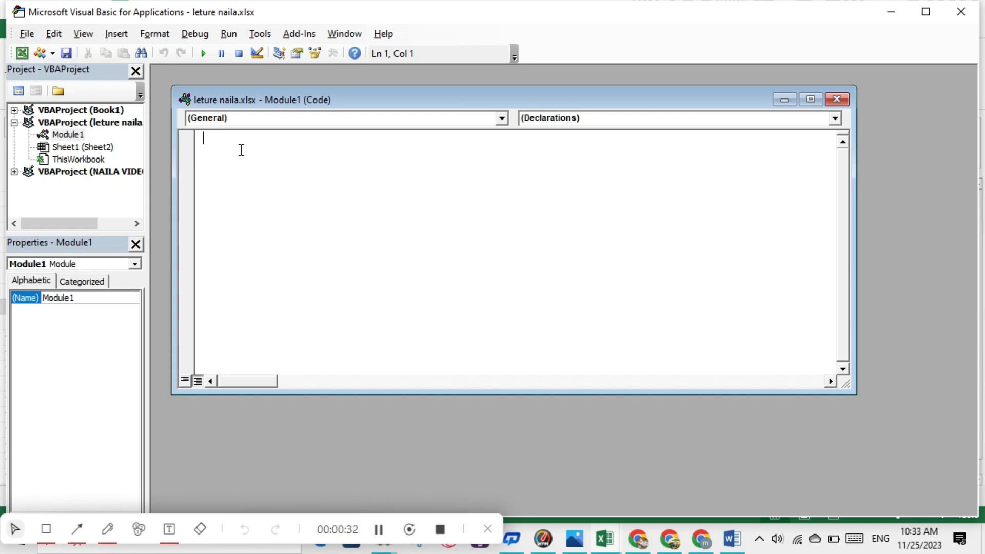
{"action": "right_click", "coordinate": [236, 145]}
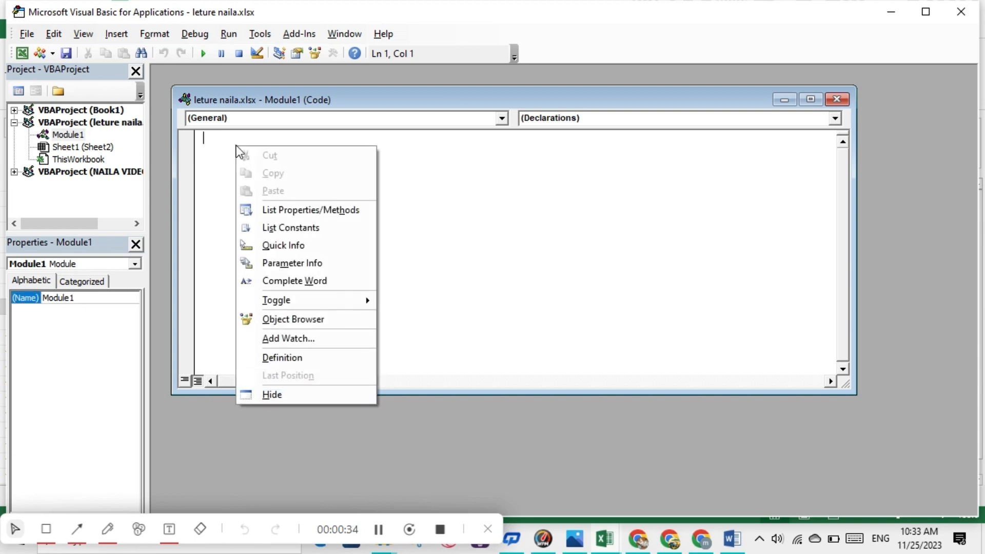
{"action": "left_click", "coordinate": [219, 149]}
{"action": "right_click", "coordinate": [217, 151]}
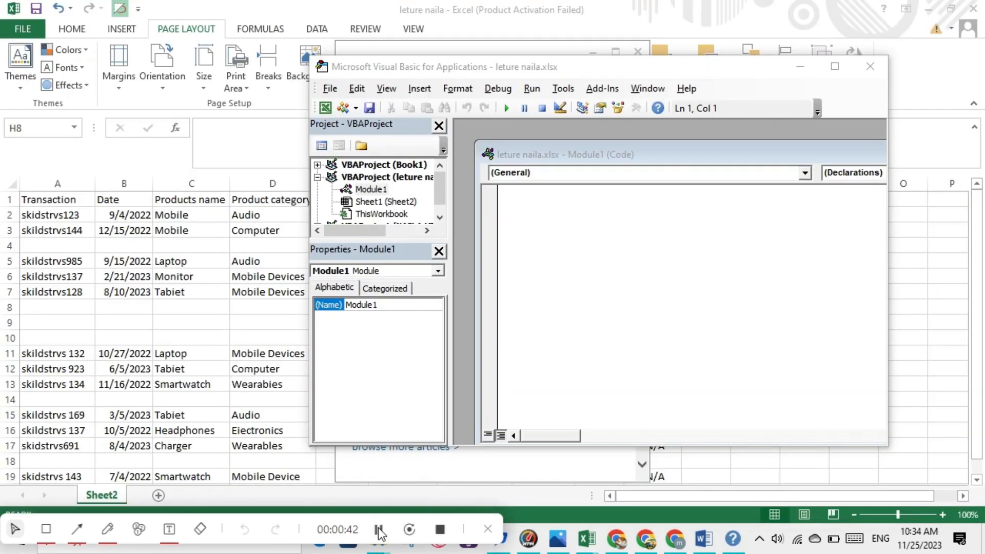
Paste the CleanSalesData VBA code into the empty Module1 code window.
{"action": "left_click", "coordinate": [378, 529]}
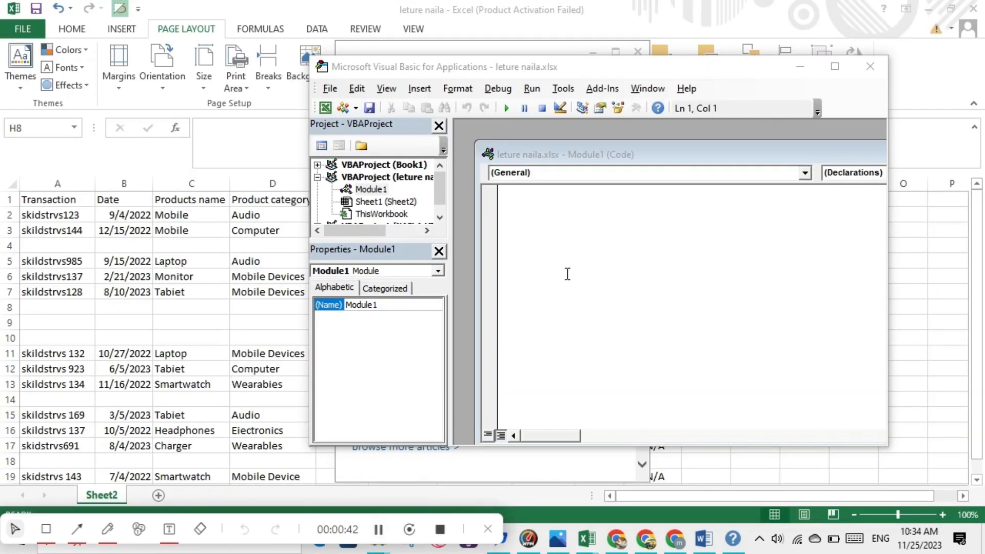
{"action": "left_click", "coordinate": [554, 241]}
{"action": "right_click", "coordinate": [553, 241]}
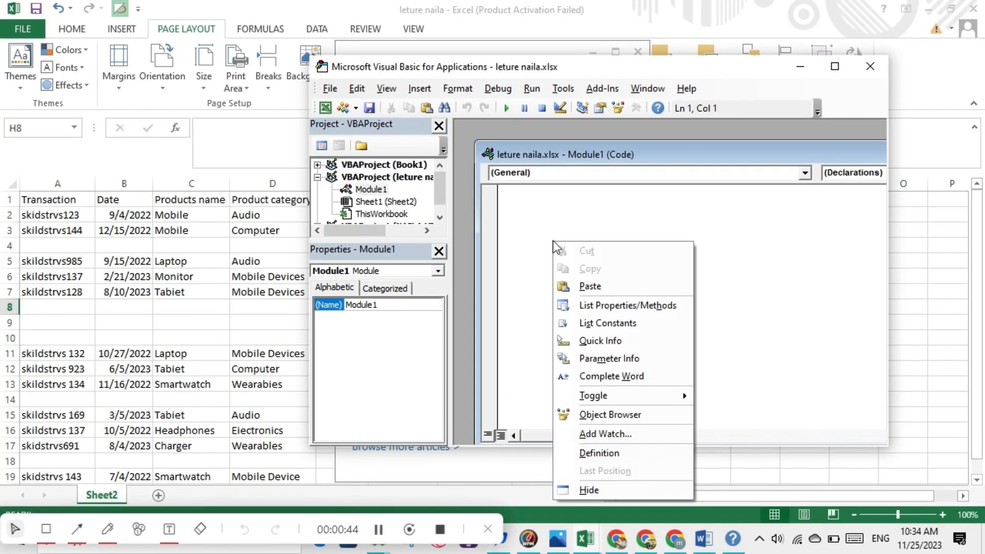
{"action": "left_click", "coordinate": [589, 293]}
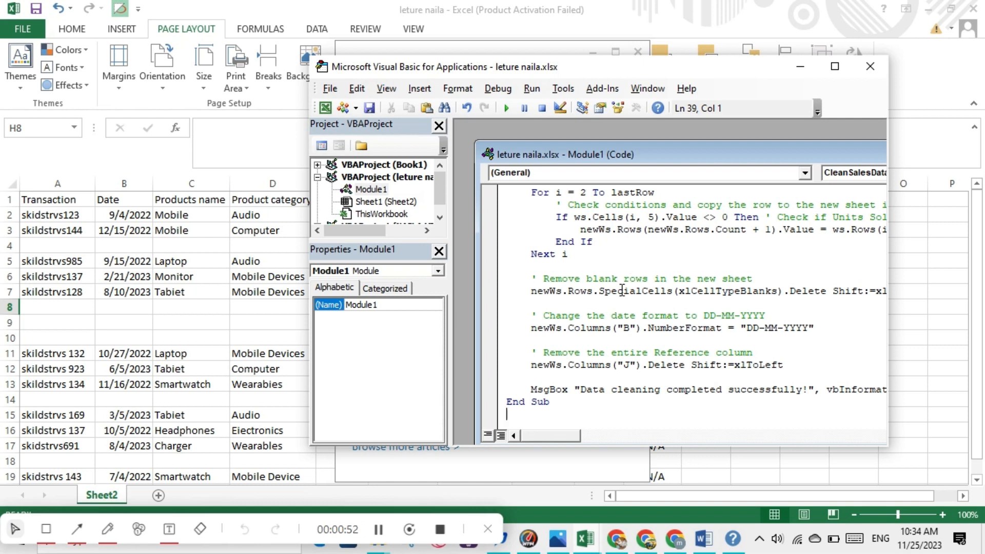
{"action": "left_click", "coordinate": [586, 266]}
{"action": "left_click", "coordinate": [599, 253]}
{"action": "left_click", "coordinate": [605, 239]}
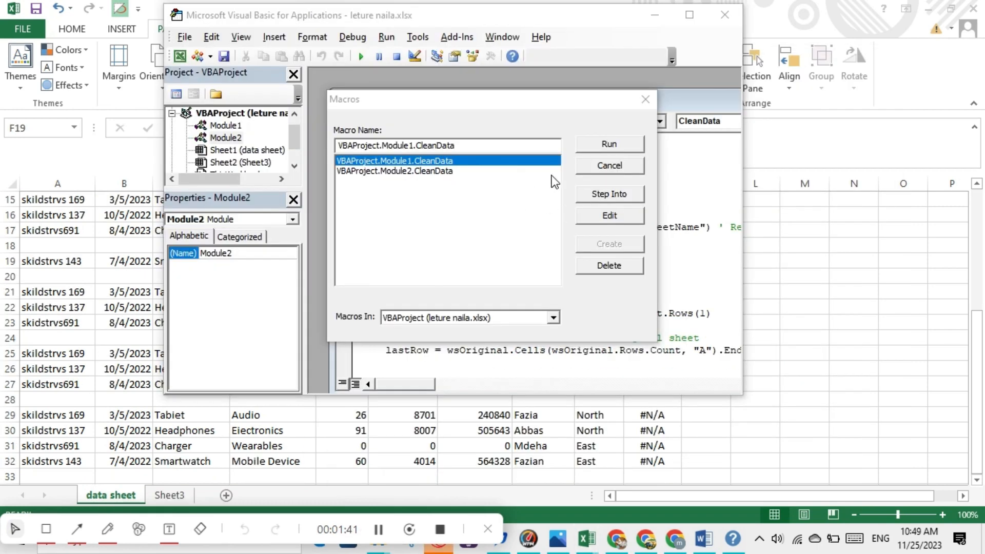
Try to run the VBAProject.Module1.CleanData macro from the Macros dialog, and end its execution.
{"action": "left_click", "coordinate": [516, 96]}
{"action": "left_click_drag", "start_coordinate": [516, 97], "coordinate": [532, 161]}
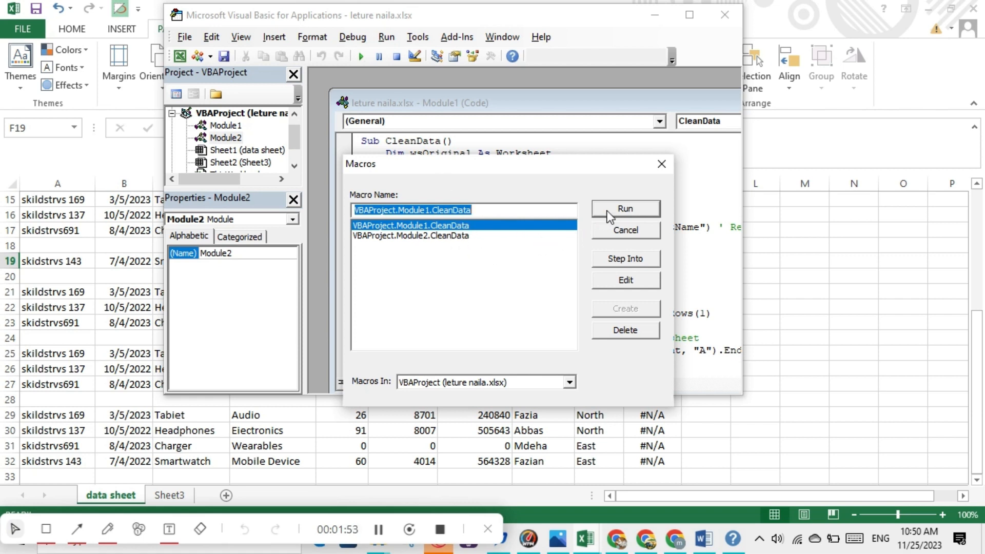
{"action": "left_click", "coordinate": [629, 211]}
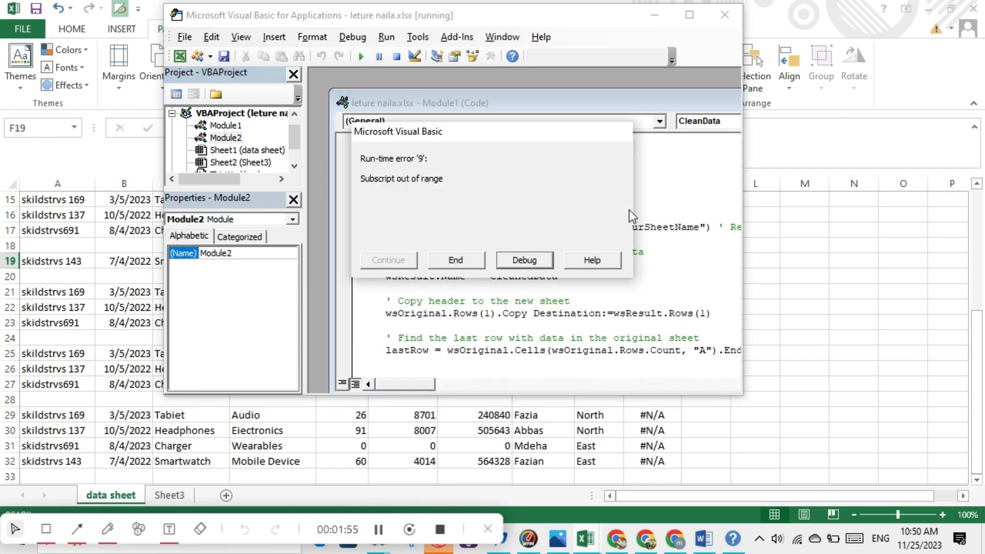
{"action": "left_click", "coordinate": [466, 260]}
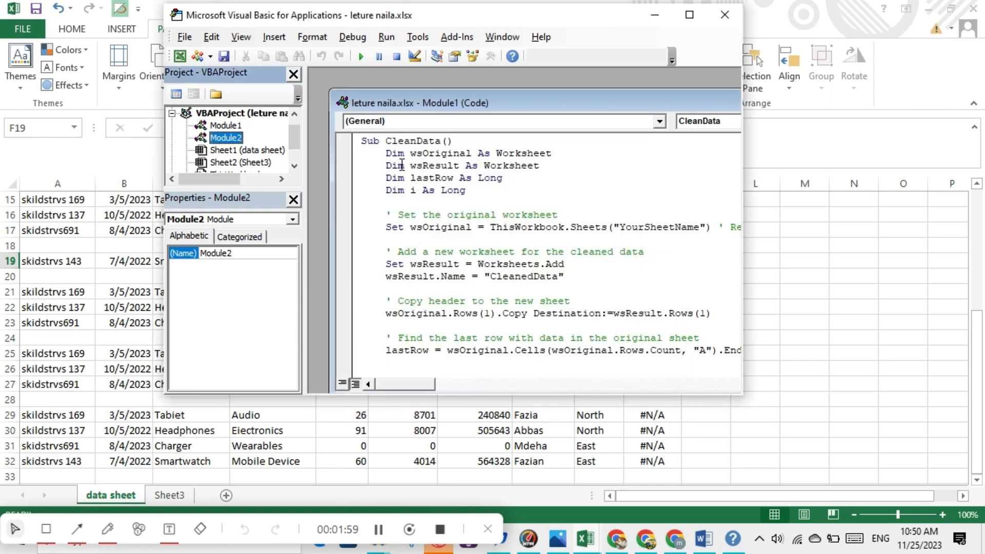
Try to step into the Module1 CleanData macro and continue running it from its first line, then end execution.
{"action": "left_click", "coordinate": [362, 57]}
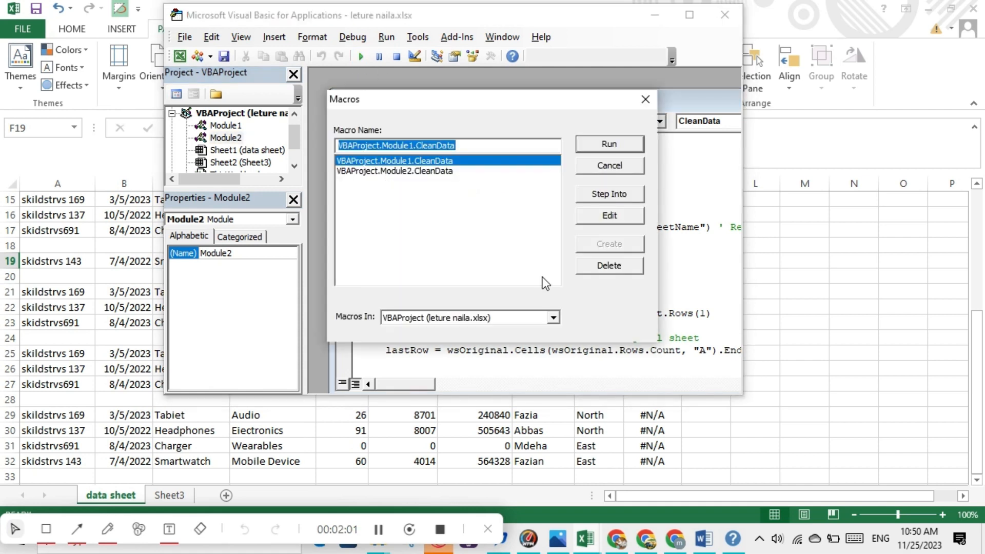
{"action": "left_click", "coordinate": [631, 200]}
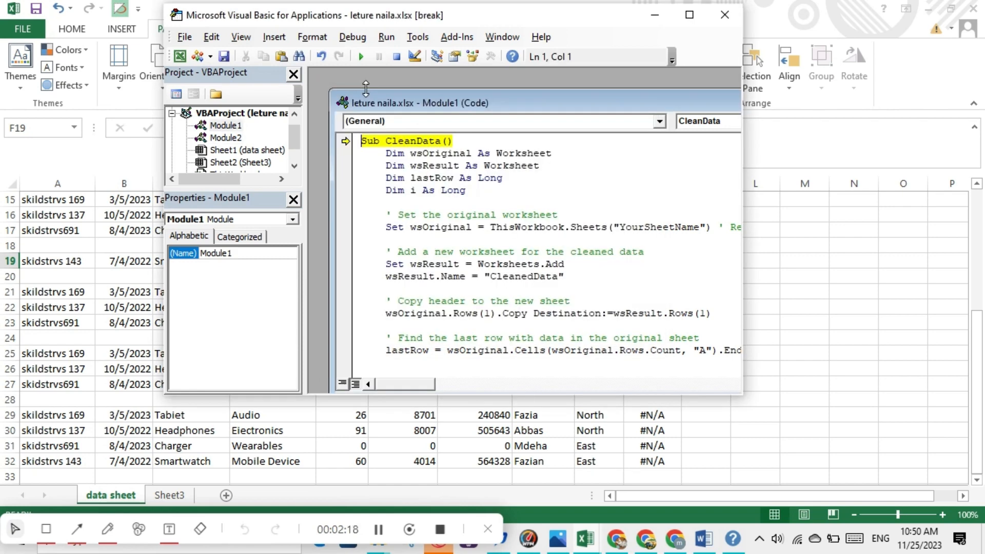
{"action": "left_click", "coordinate": [361, 57]}
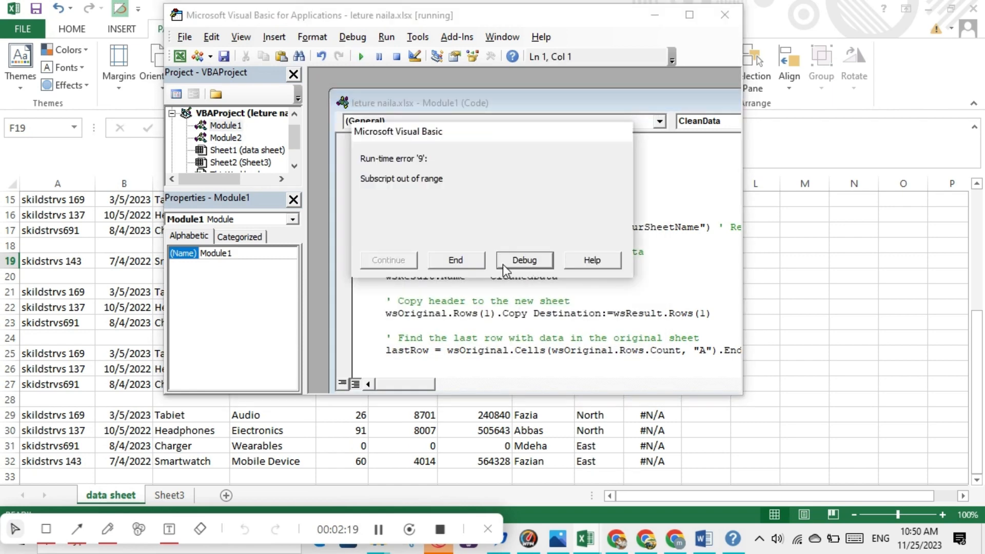
{"action": "left_click", "coordinate": [467, 264]}
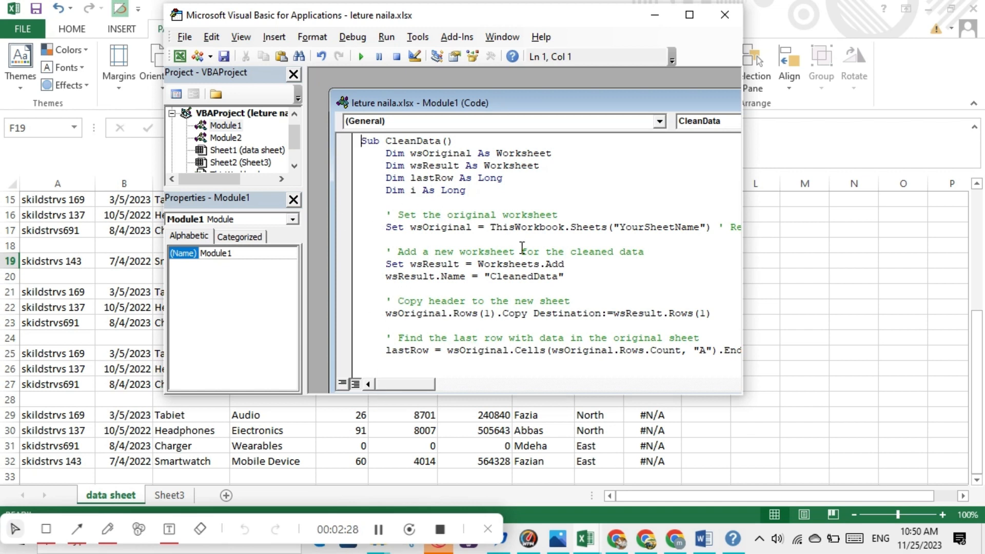
Try to run CleanData directly from inside its Module1 code, below the variable declarations, and end execution.
{"action": "left_click", "coordinate": [439, 202]}
{"action": "left_click", "coordinate": [364, 59]}
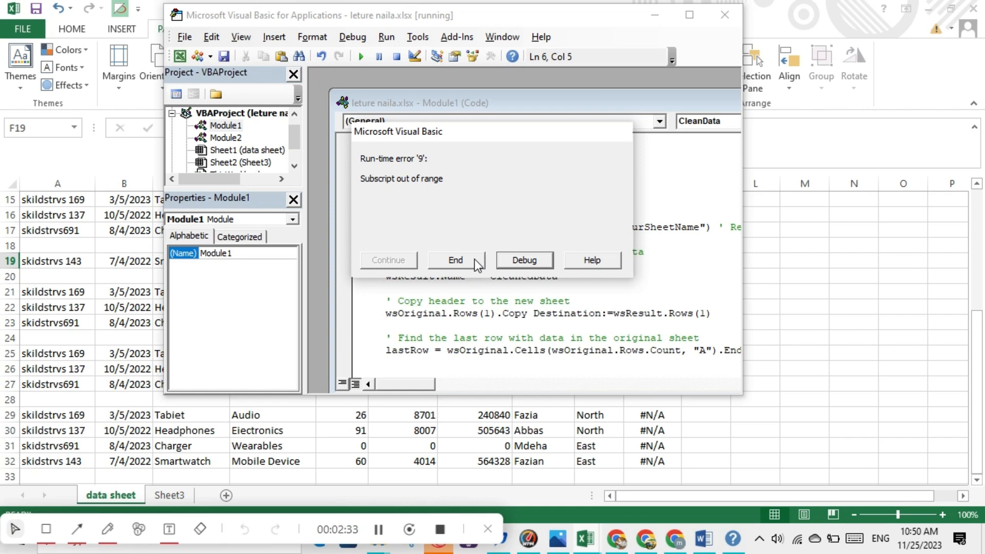
{"action": "left_click", "coordinate": [455, 261]}
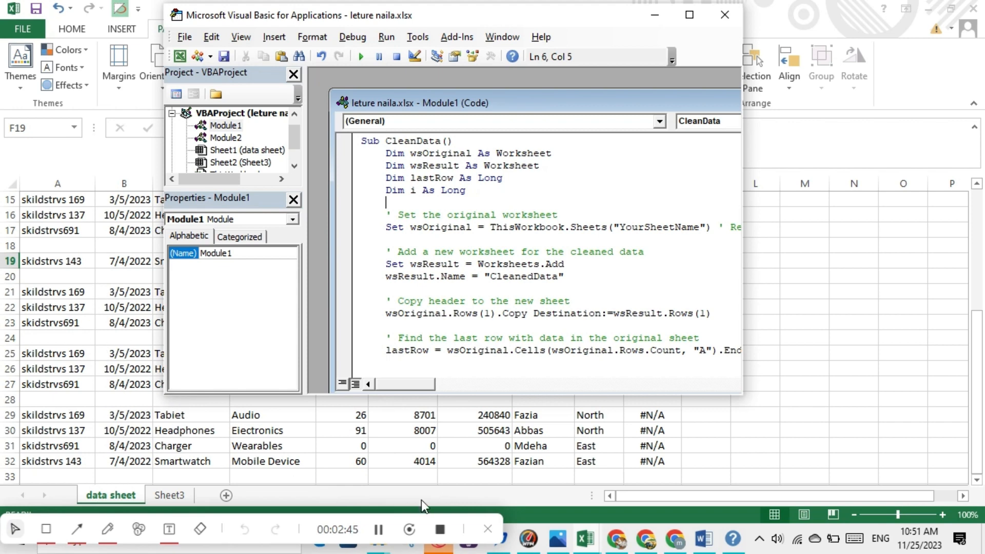
Close the Visual Basic editor to return to the data sheet in the workbook.
{"action": "left_click", "coordinate": [379, 529]}
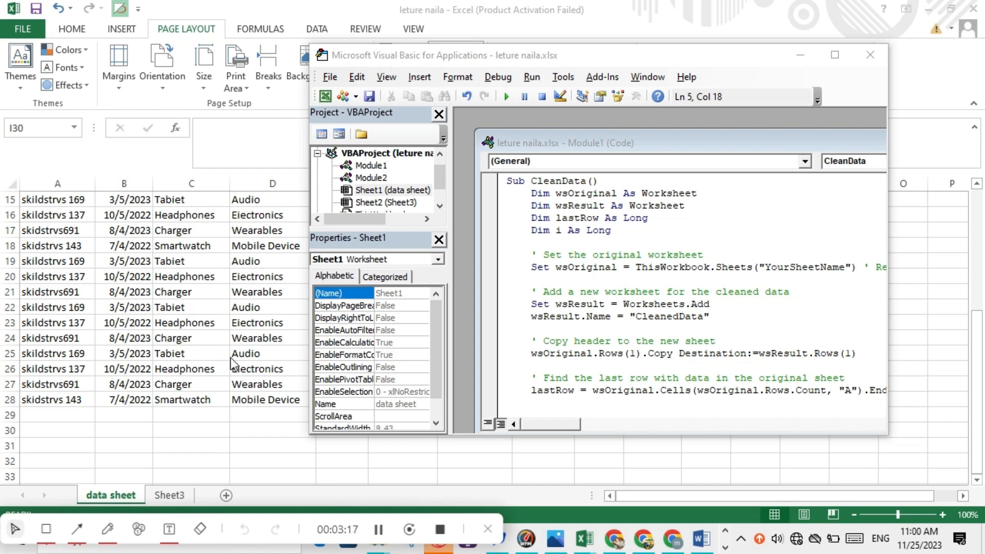
{"action": "left_click", "coordinate": [873, 54]}
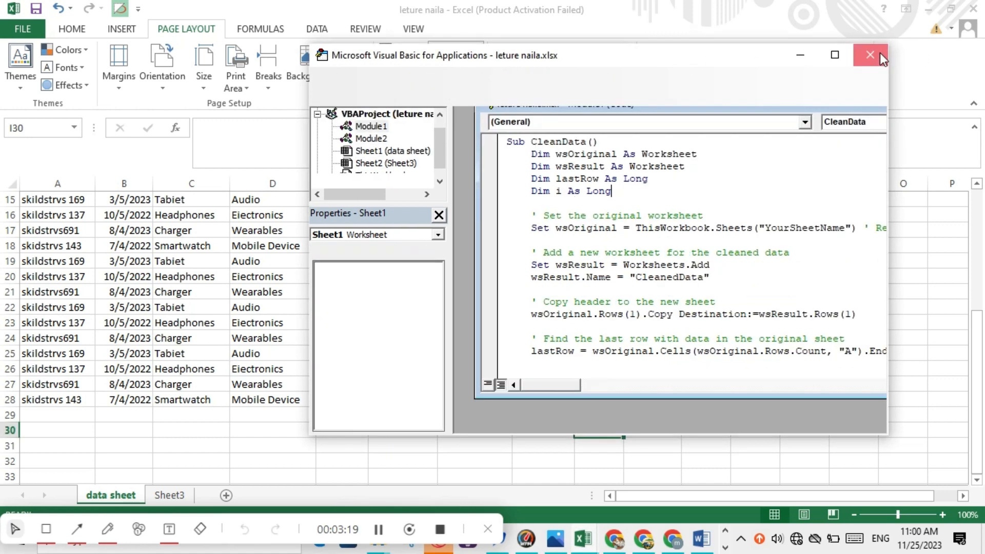